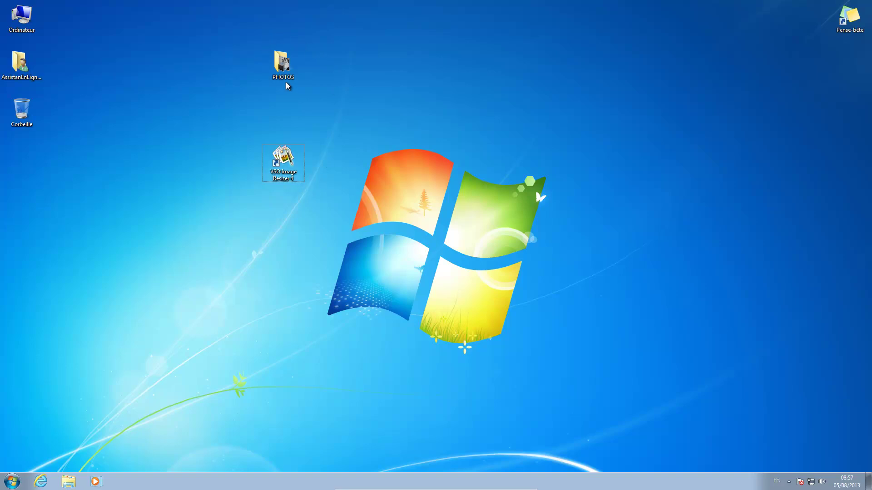
Step: Check the file size and dimensions of several photos in the desktop PHOTOS folder and close the folder
{"action": "double_click", "coordinate": [287, 67]}
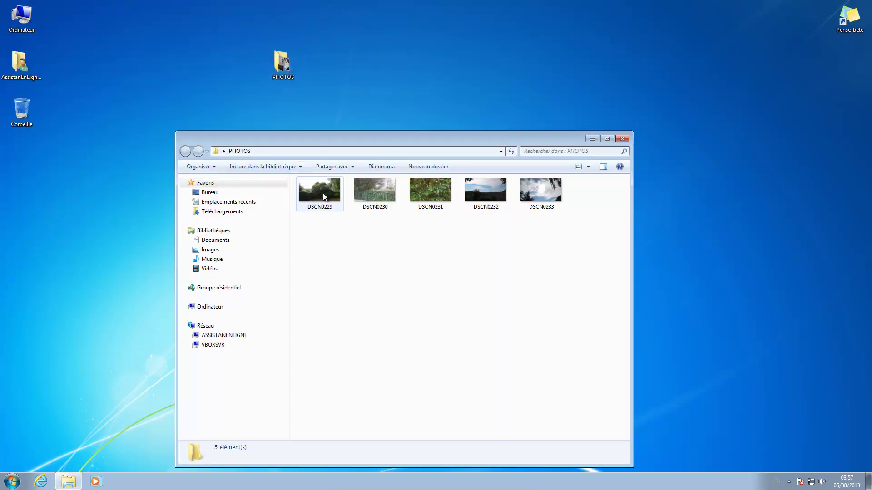
{"action": "left_click", "coordinate": [538, 193]}
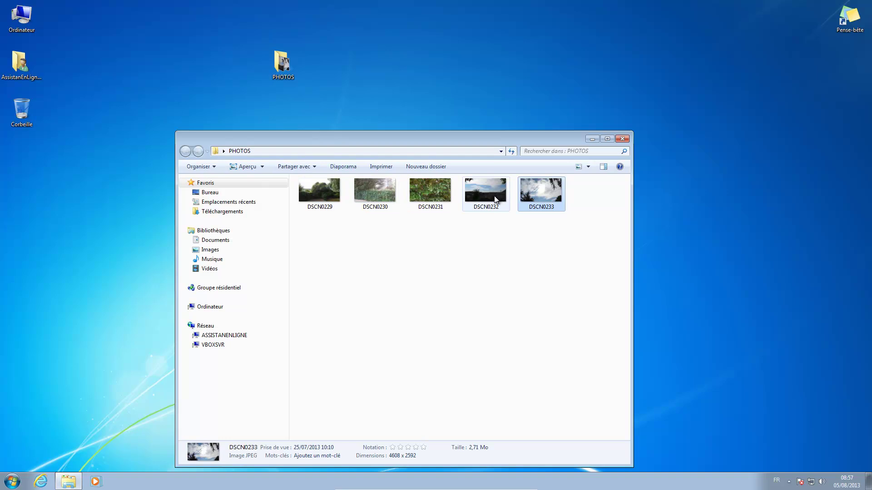
{"action": "left_click", "coordinate": [495, 199]}
{"action": "left_click", "coordinate": [441, 199]}
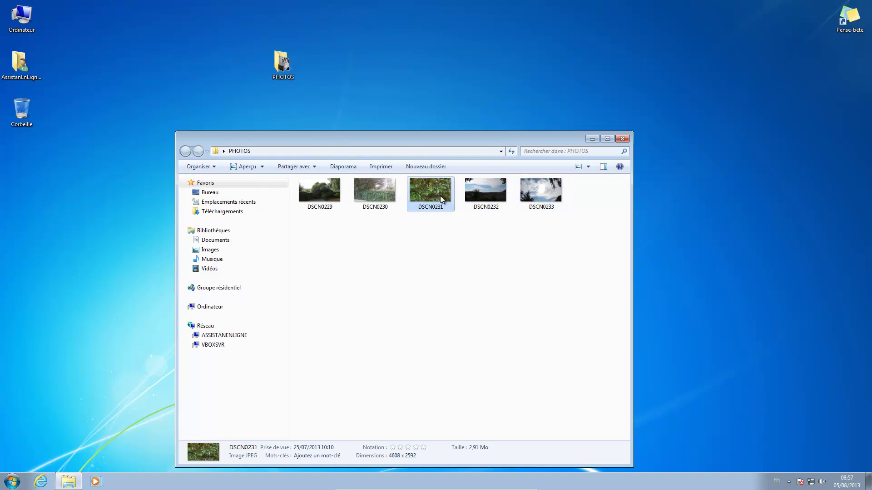
{"action": "left_click", "coordinate": [621, 138]}
Step: Launch VSO Image Resizer 4 in its unregistered version and select the Email (1024x768) profile
{"action": "double_click", "coordinate": [283, 160]}
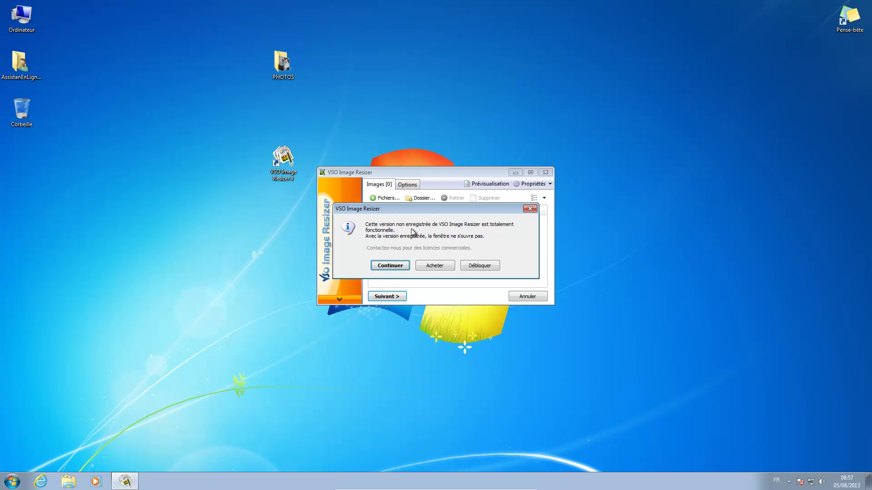
{"action": "left_click", "coordinate": [388, 266]}
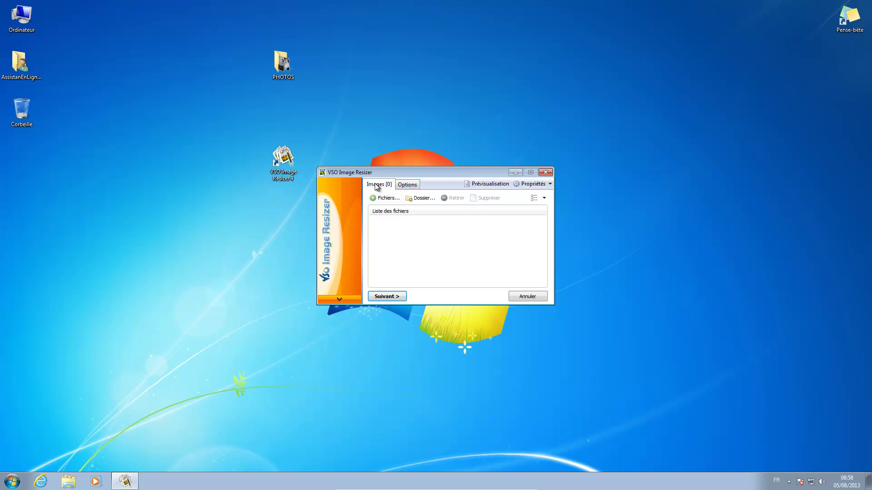
{"action": "left_click", "coordinate": [402, 185]}
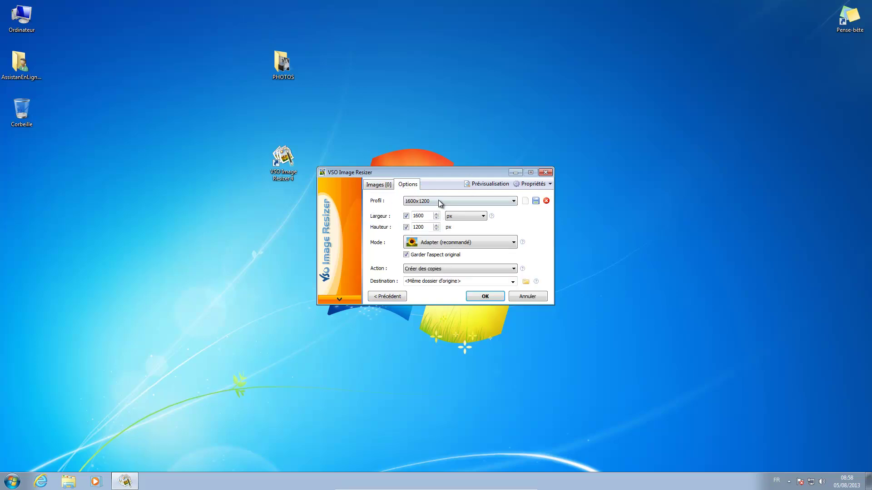
{"action": "left_click", "coordinate": [513, 203]}
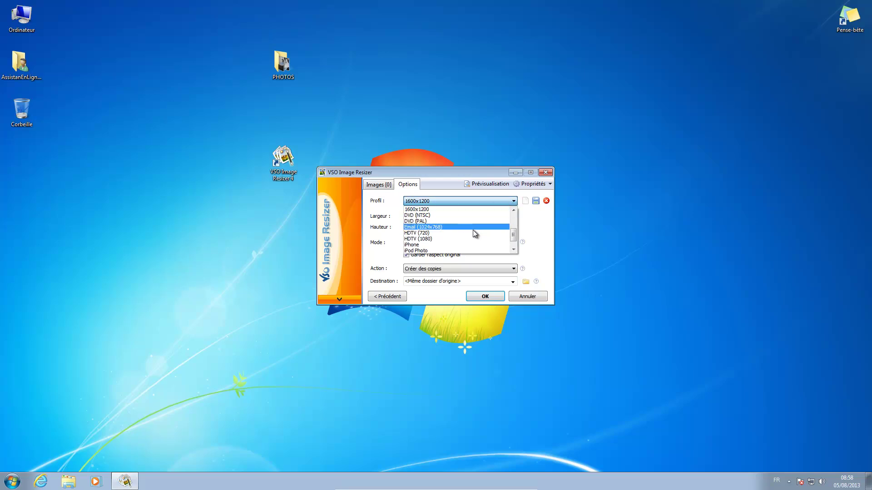
{"action": "left_click_drag", "start_coordinate": [513, 230], "coordinate": [513, 222]}
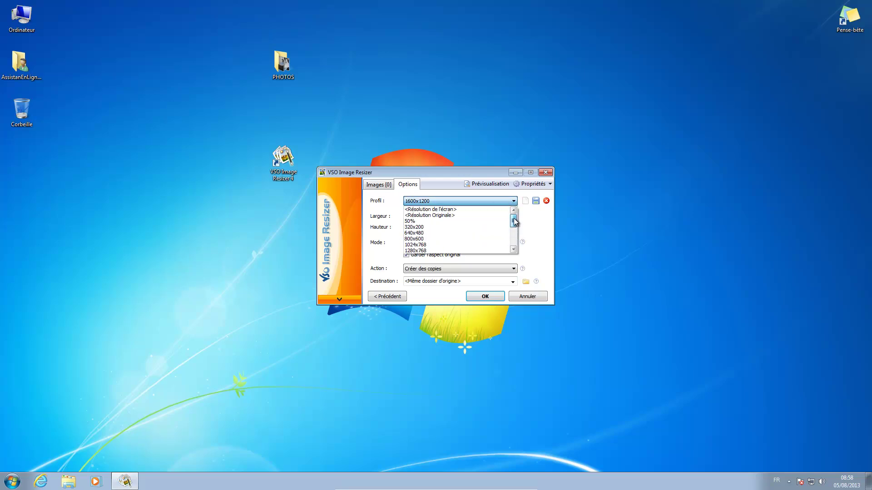
{"action": "scroll", "coordinate": [430, 215], "scroll_direction": "down", "scroll_amount": 1}
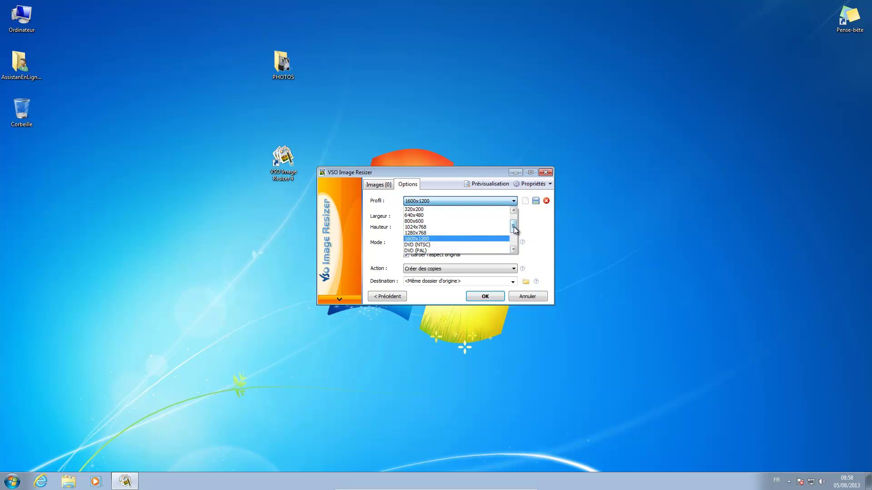
{"action": "left_click_drag", "start_coordinate": [514, 227], "coordinate": [515, 232]}
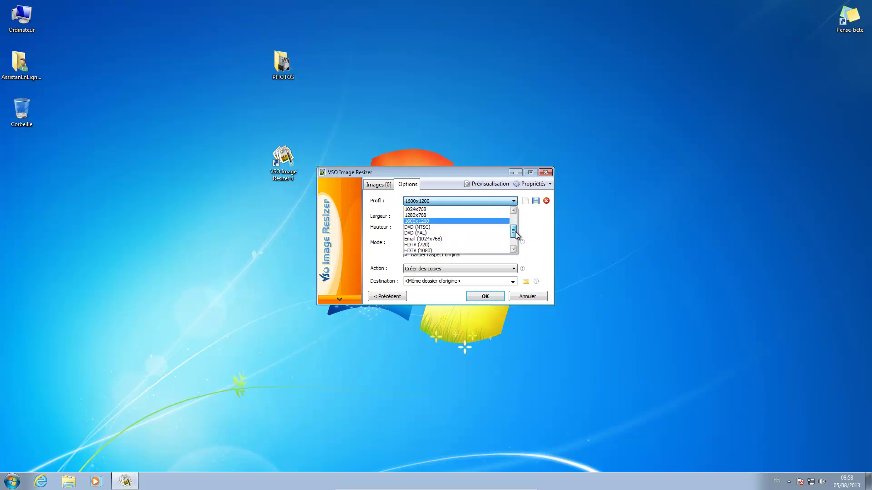
{"action": "left_click", "coordinate": [455, 239]}
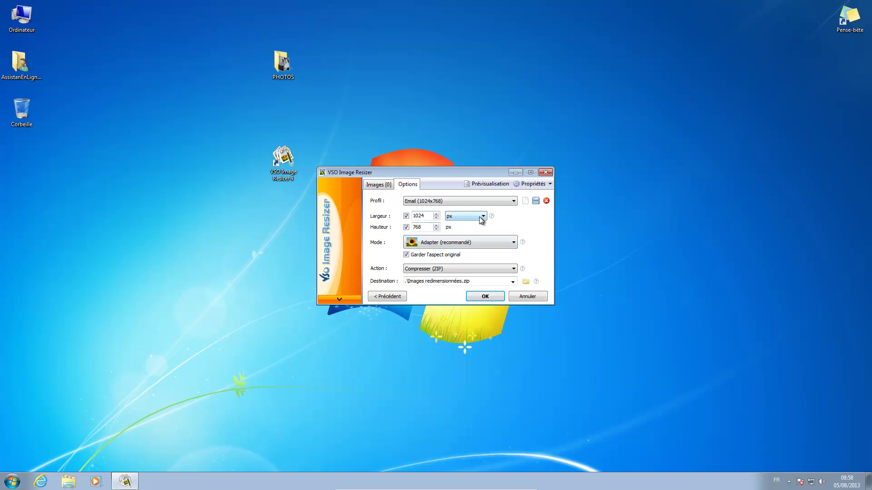
{"action": "double_click", "coordinate": [422, 217]}
{"action": "type", "text": "800"}
{"action": "double_click", "coordinate": [423, 216]}
{"action": "type", "text": "1024"}
Step: Choose the resize mode Adapter (recommandé) and set the action to Créer des copies
{"action": "left_click", "coordinate": [497, 246]}
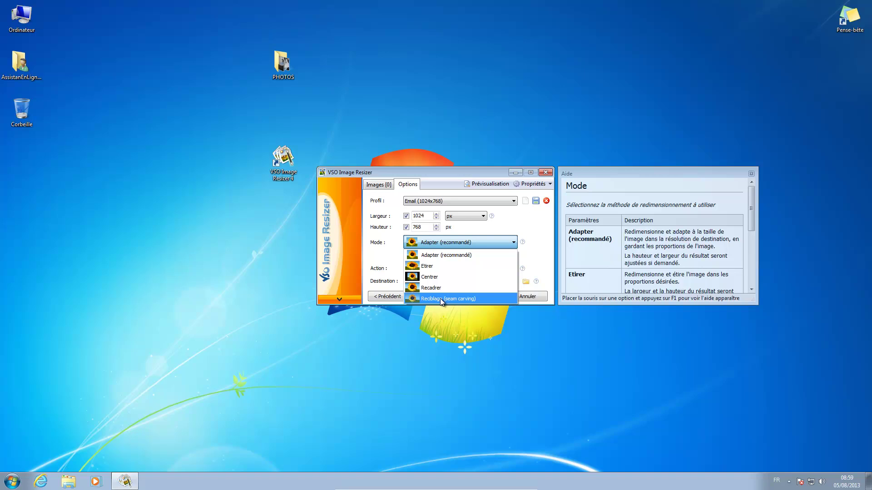
{"action": "left_click", "coordinate": [443, 255]}
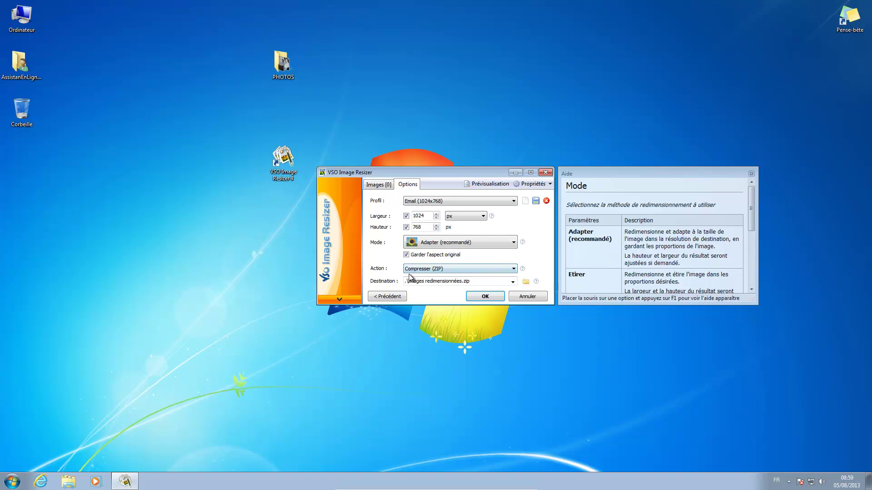
{"action": "left_click", "coordinate": [472, 269]}
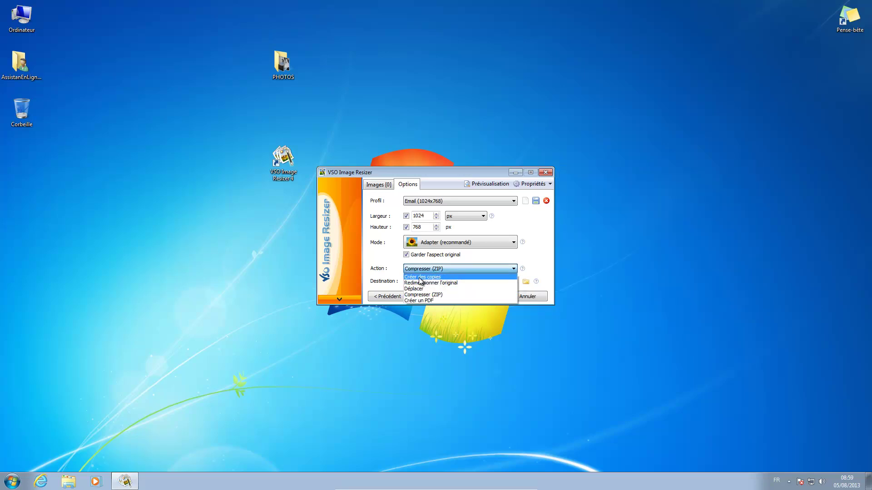
{"action": "left_click", "coordinate": [438, 278]}
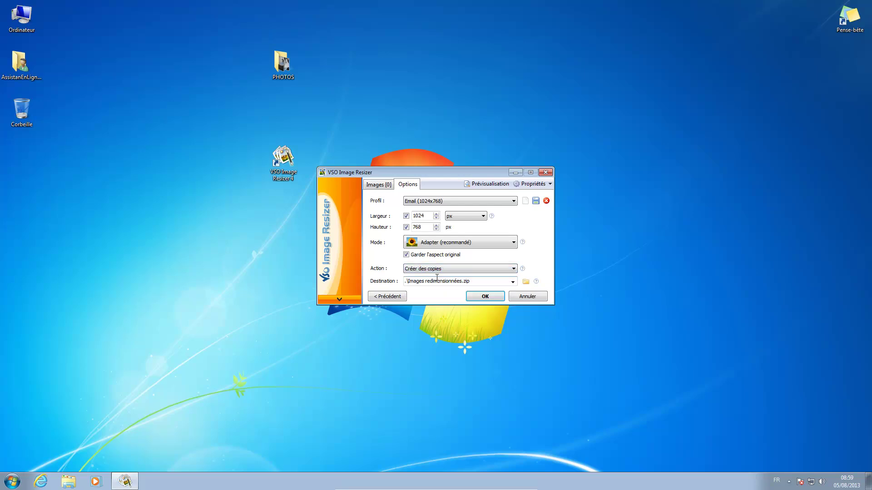
{"action": "left_click", "coordinate": [452, 270]}
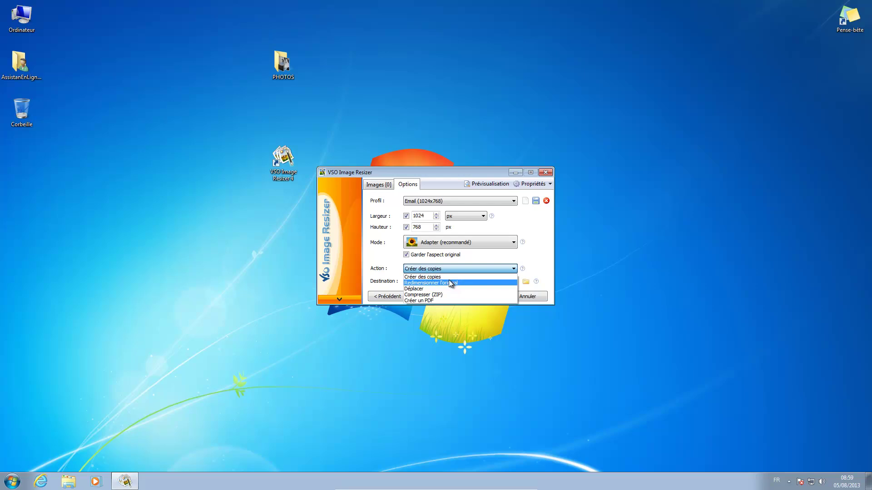
{"action": "left_click", "coordinate": [424, 277]}
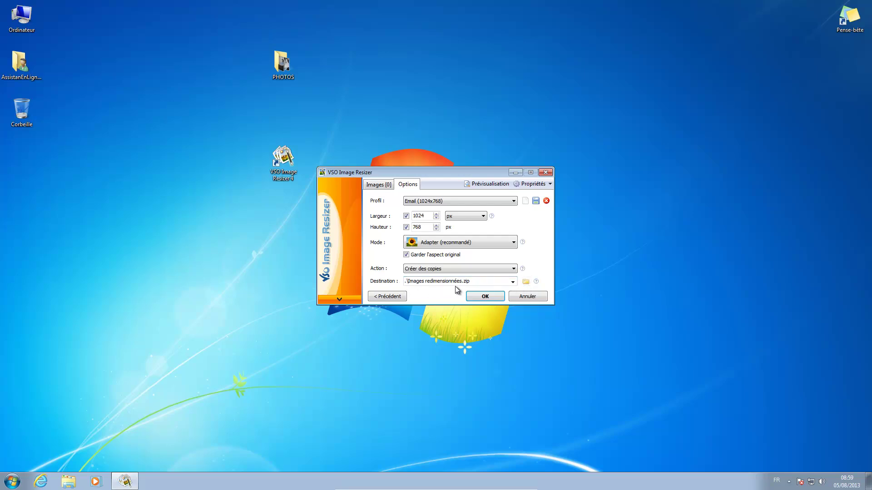
Step: Create a desktop folder named PHOTOS REDIM and place it beside the PHOTOS folder
{"action": "right_click", "coordinate": [356, 89]}
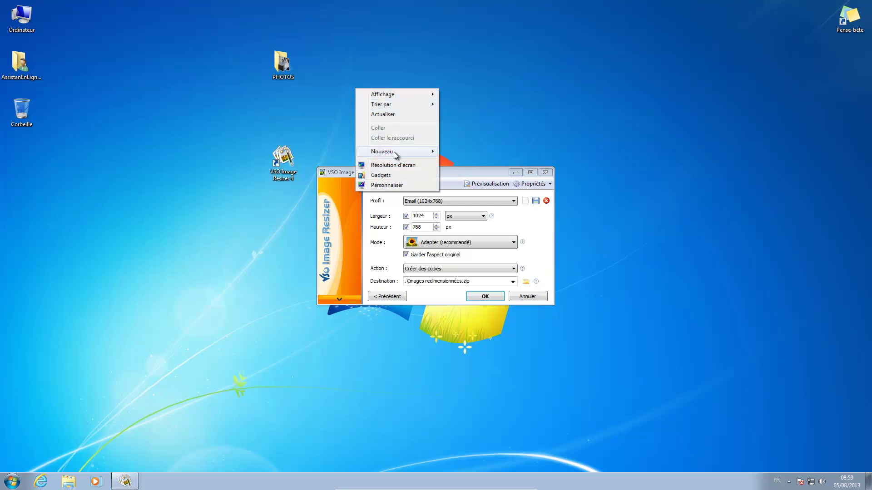
{"action": "mouse_move", "coordinate": [394, 152]}
{"action": "left_click", "coordinate": [454, 150]}
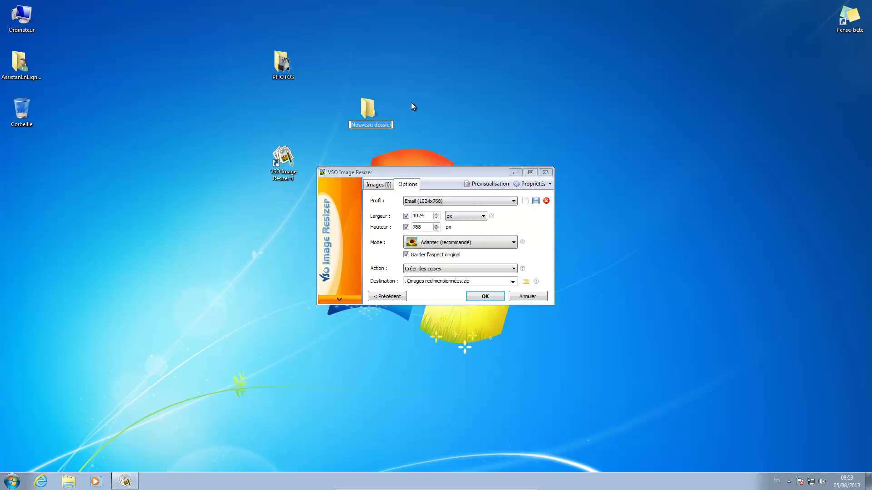
{"action": "type", "text": "PHOTOS REDIM"}
{"action": "key", "text": "Return"}
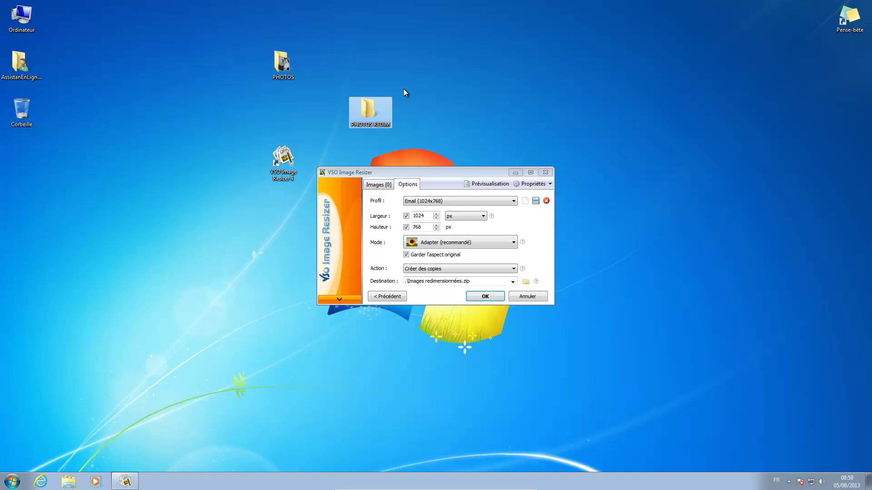
{"action": "left_click_drag", "start_coordinate": [375, 111], "coordinate": [331, 66]}
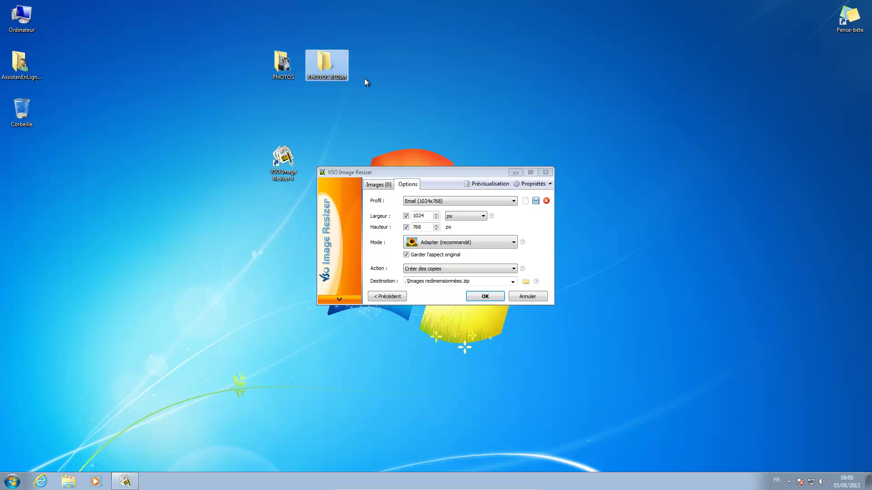
{"action": "left_click", "coordinate": [384, 87]}
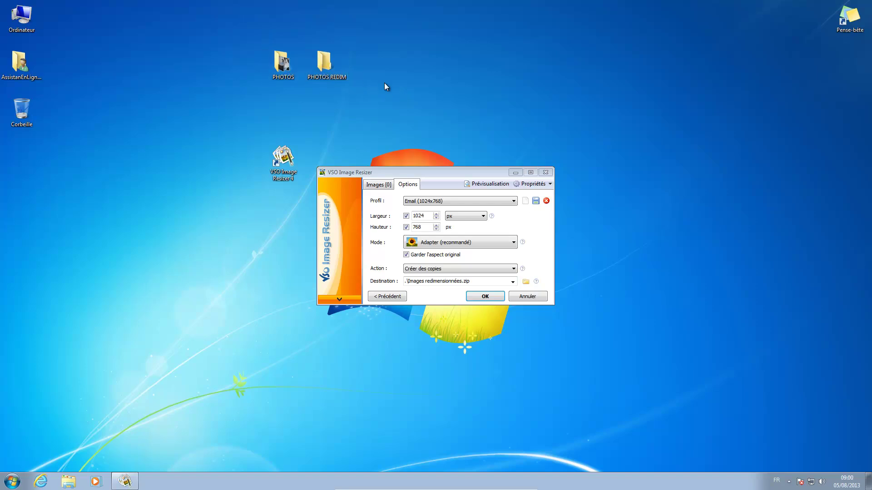
Step: Set the destination of the resized copies to the desktop folder PHOTOS REDIM
{"action": "left_click", "coordinate": [526, 282]}
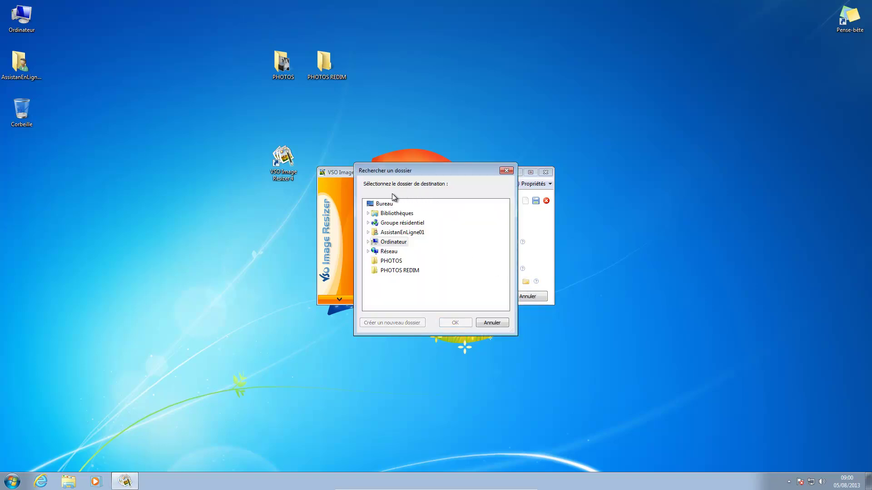
{"action": "left_click", "coordinate": [387, 272]}
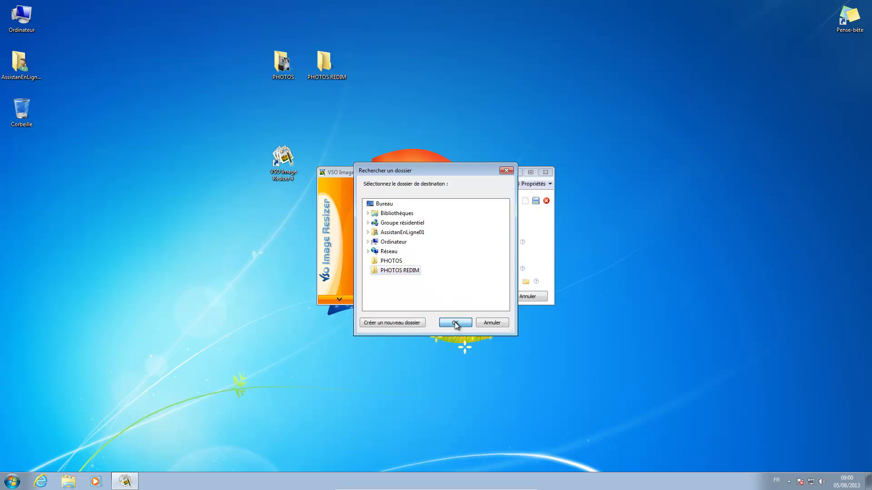
{"action": "left_click", "coordinate": [455, 323]}
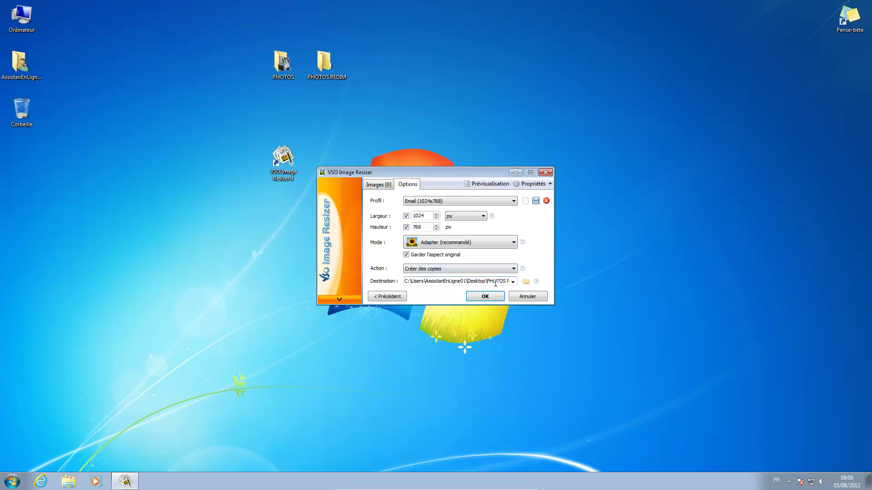
Step: Add all the photos of the desktop PHOTOS folder to the list of images to resize
{"action": "left_click", "coordinate": [379, 185]}
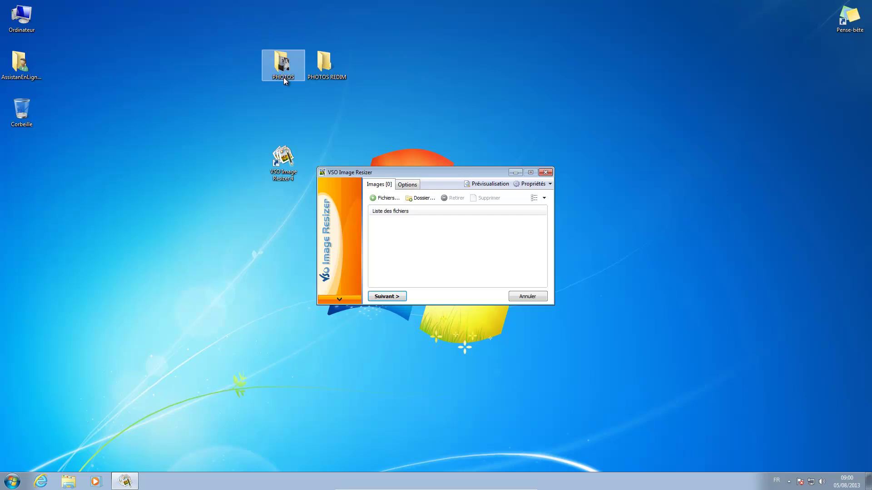
{"action": "left_click", "coordinate": [418, 198]}
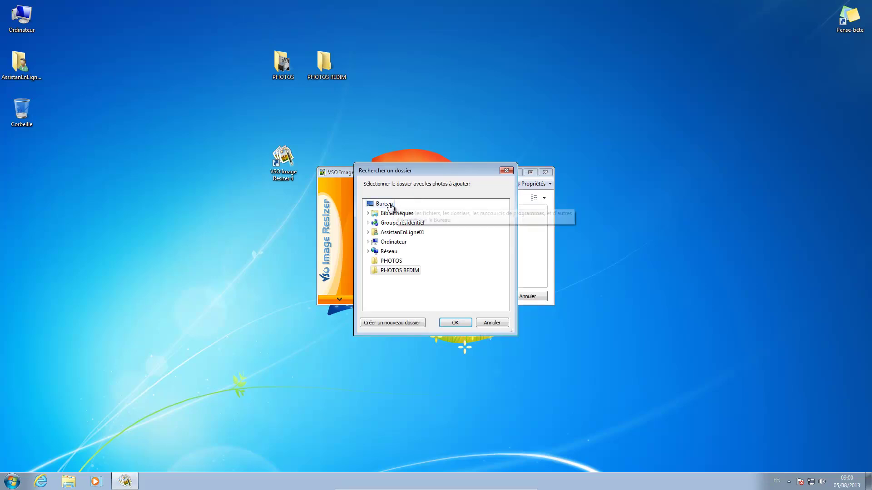
{"action": "left_click", "coordinate": [391, 262]}
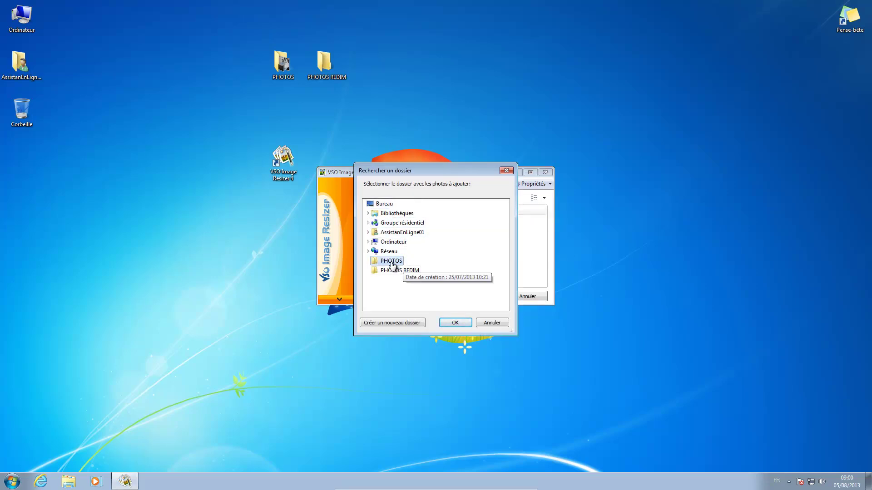
{"action": "left_click", "coordinate": [459, 325]}
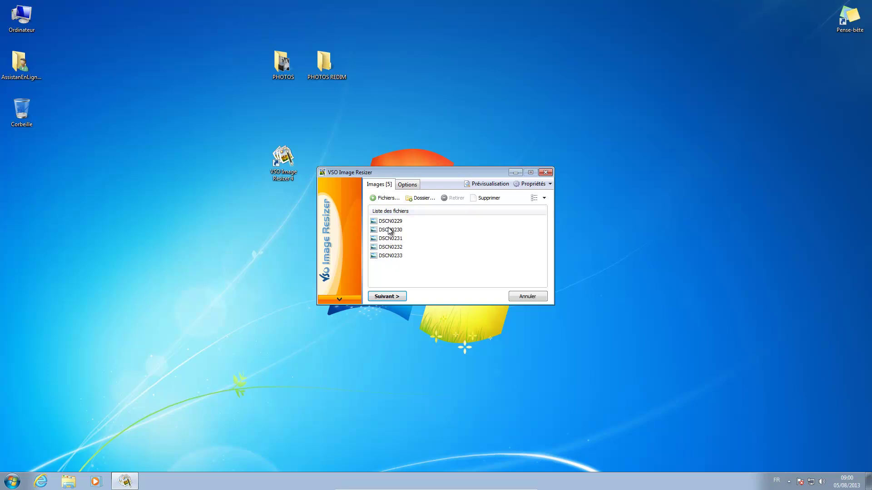
Step: Run the resizing without saving the profile changes, dismiss the e-mail warning and close the processing report
{"action": "left_click", "coordinate": [393, 299]}
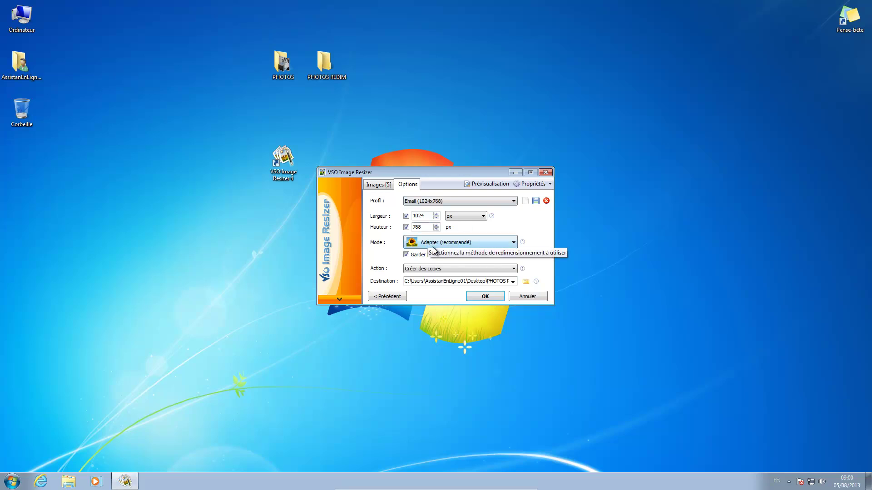
{"action": "left_click", "coordinate": [487, 298]}
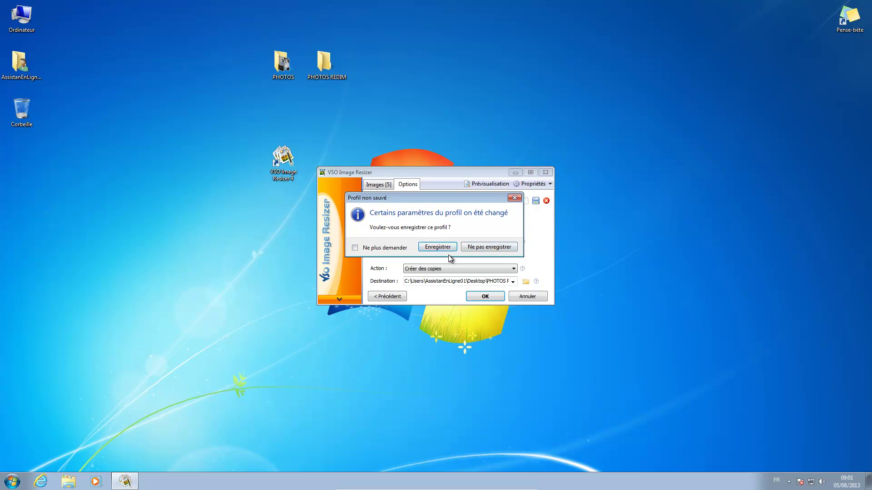
{"action": "left_click", "coordinate": [489, 250]}
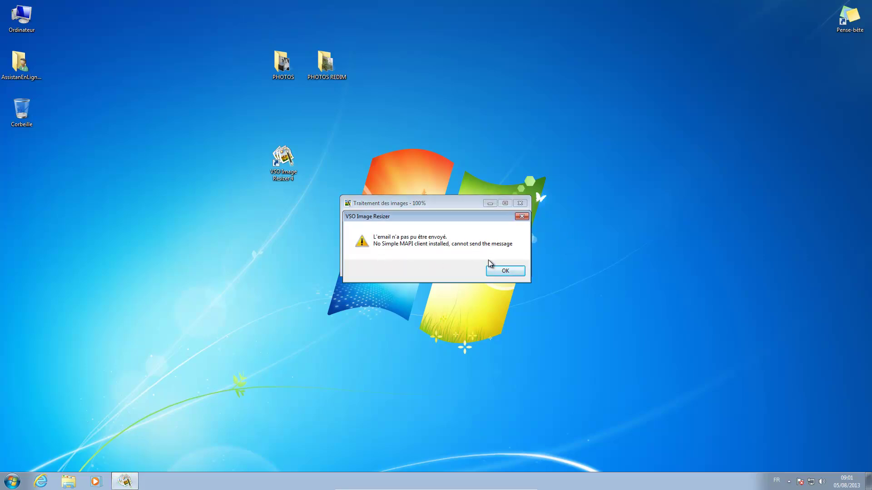
{"action": "left_click_drag", "start_coordinate": [392, 216], "coordinate": [380, 295]}
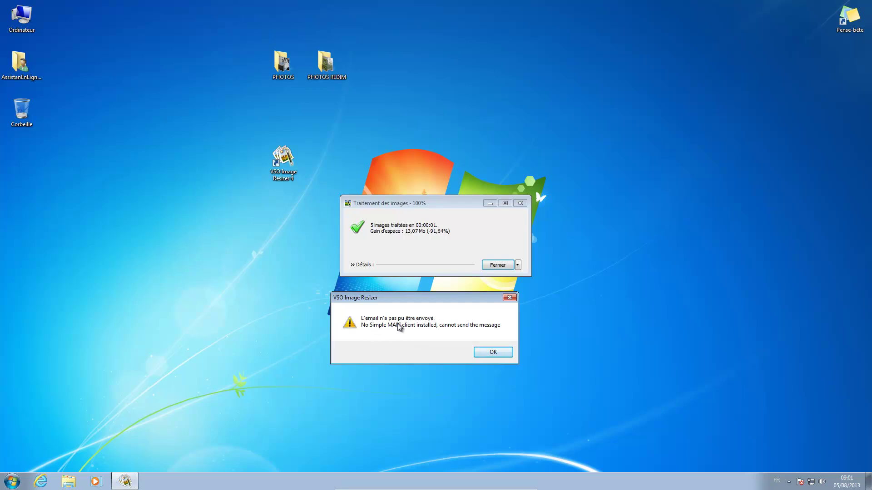
{"action": "left_click", "coordinate": [494, 352]}
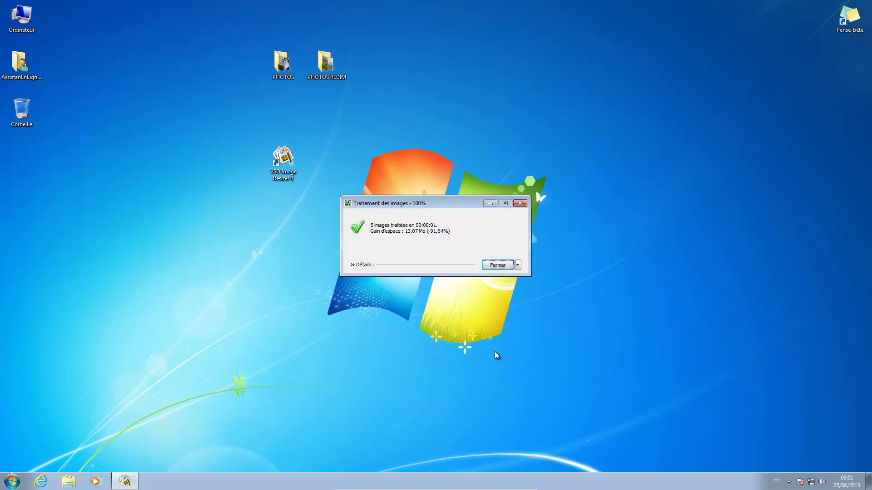
{"action": "left_click", "coordinate": [498, 265]}
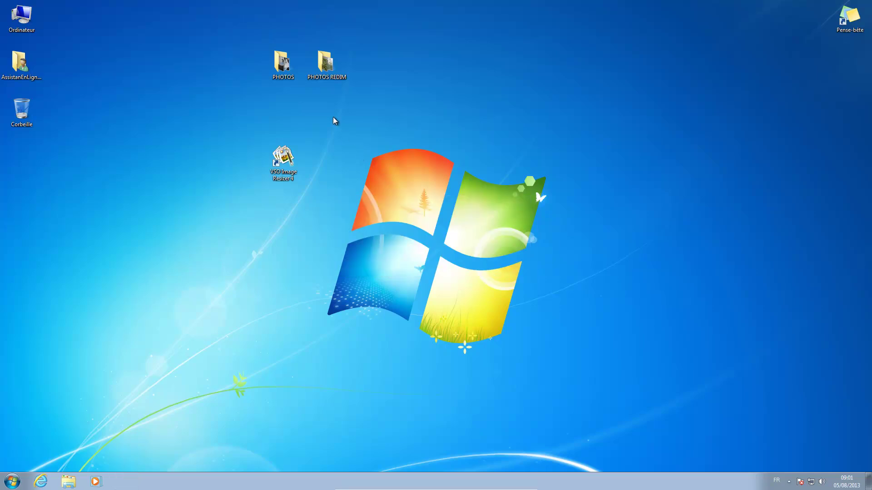
Step: Open the desktop folders PHOTOS REDIM and PHOTOS and arrange their windows side by side
{"action": "left_click", "coordinate": [322, 69]}
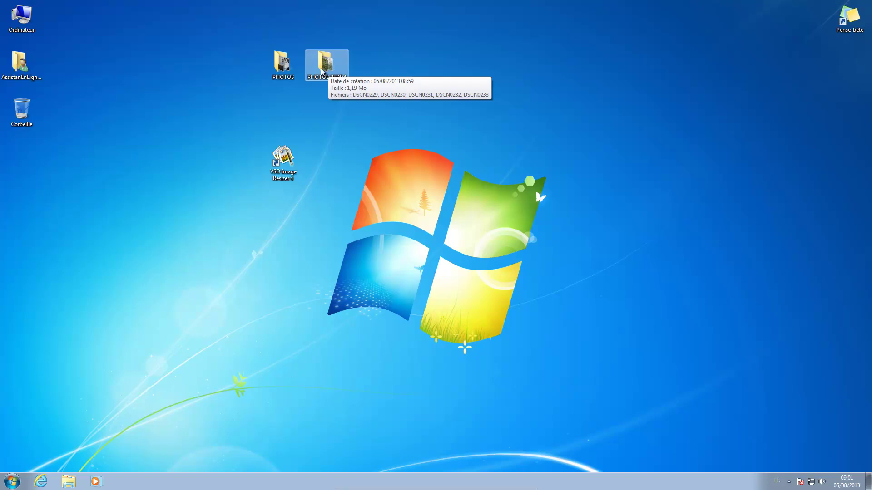
{"action": "double_click", "coordinate": [326, 64]}
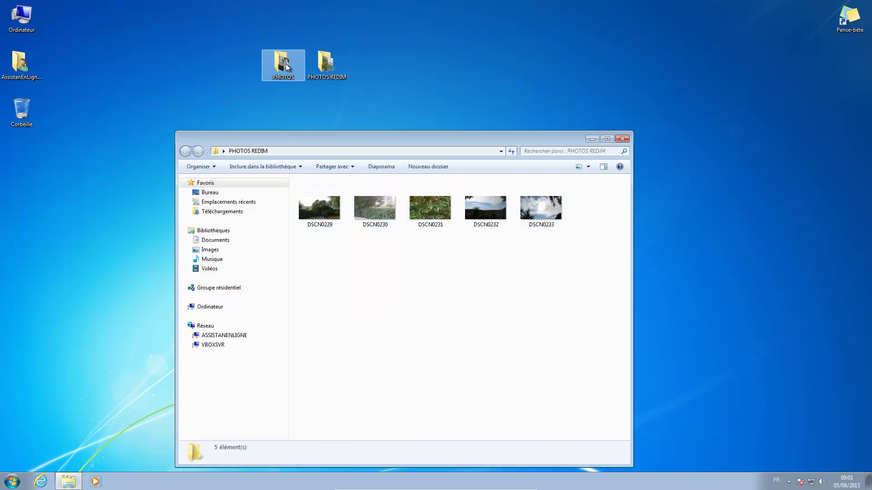
{"action": "left_click_drag", "start_coordinate": [276, 140], "coordinate": [520, 94]}
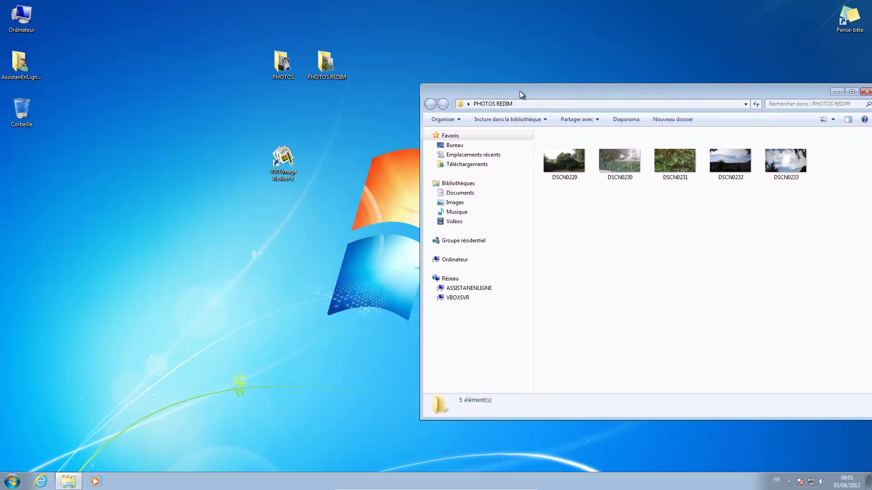
{"action": "double_click", "coordinate": [282, 63]}
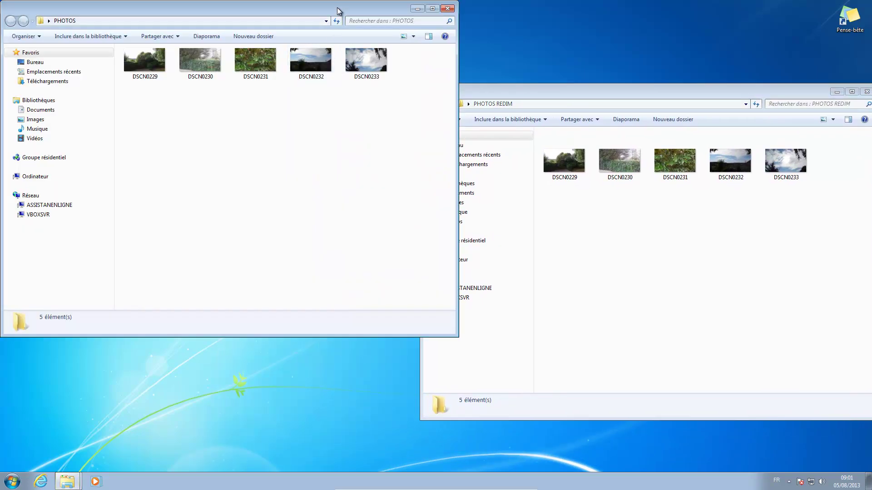
{"action": "left_click_drag", "start_coordinate": [337, 10], "coordinate": [314, 94]}
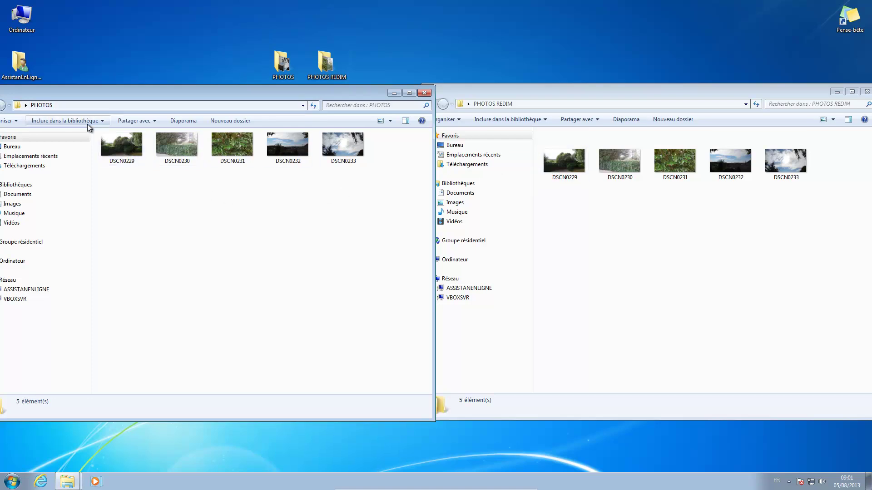
Step: Check the file size and dimensions of each original photo, DSCN0229 to DSCN0233, in the PHOTOS folder
{"action": "left_click", "coordinate": [116, 145]}
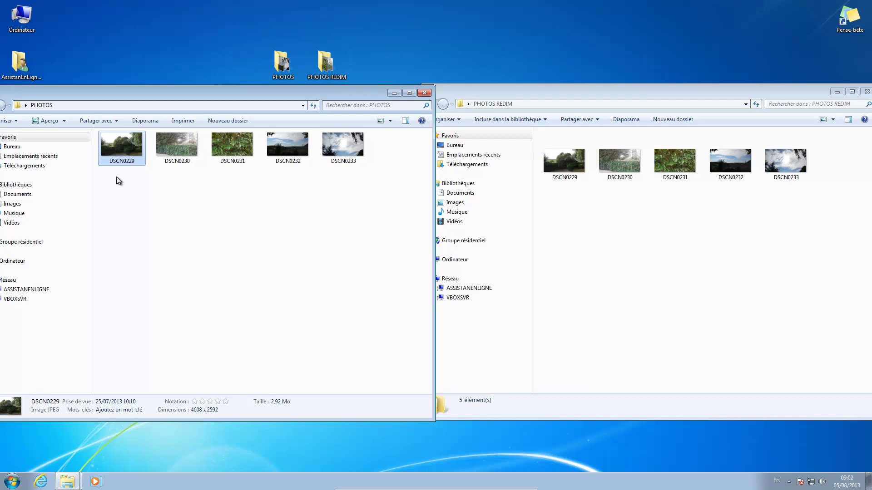
{"action": "left_click", "coordinate": [163, 145]}
{"action": "left_click", "coordinate": [229, 148]}
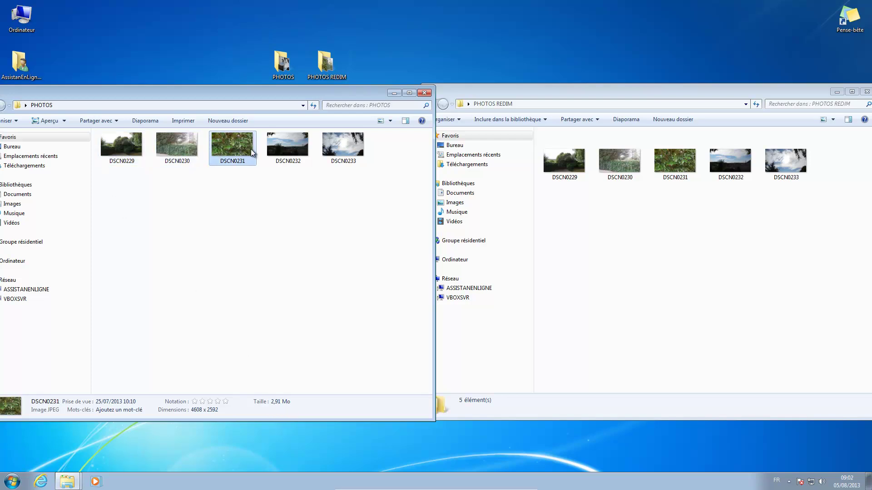
{"action": "left_click", "coordinate": [277, 151]}
{"action": "left_click", "coordinate": [330, 151]}
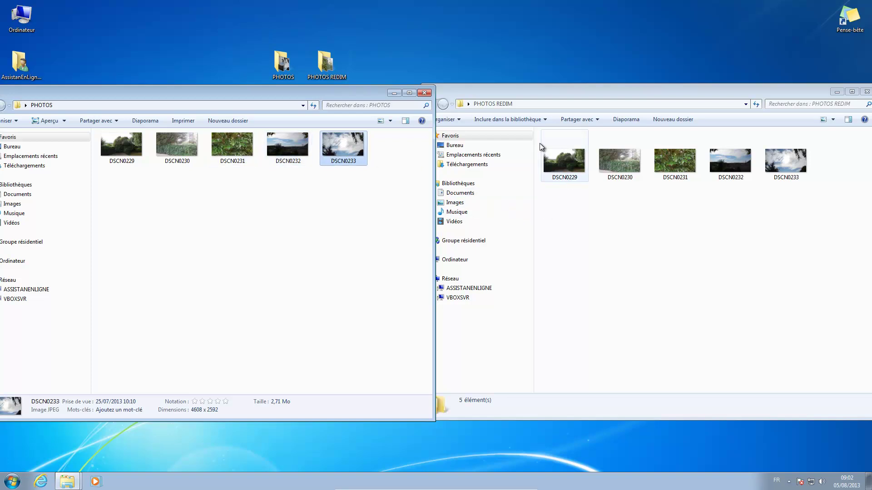
Step: Check the file size and dimensions of each resized copy, DSCN0229 to DSCN0233, in the PHOTOS REDIM folder
{"action": "left_click", "coordinate": [575, 170]}
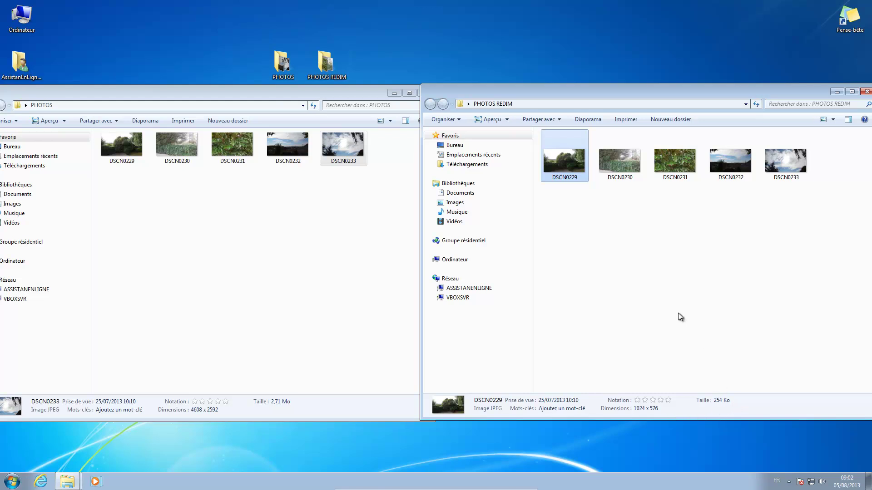
{"action": "left_click", "coordinate": [623, 164]}
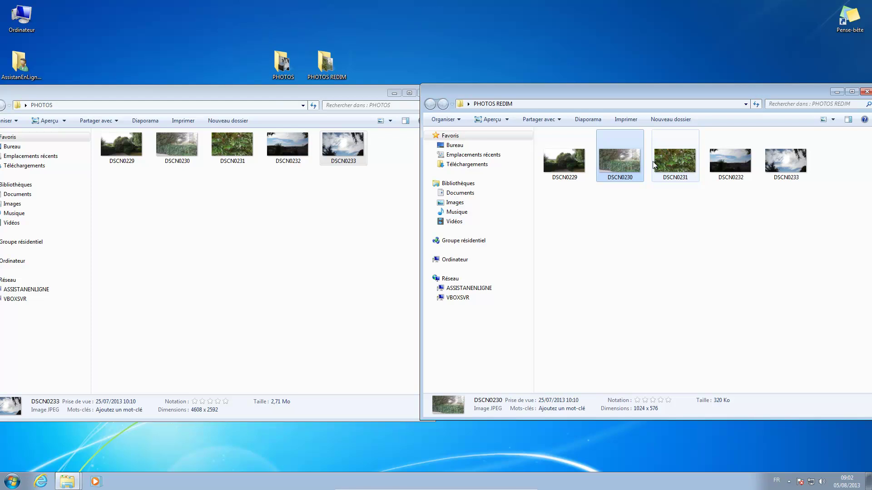
{"action": "left_click", "coordinate": [668, 161]}
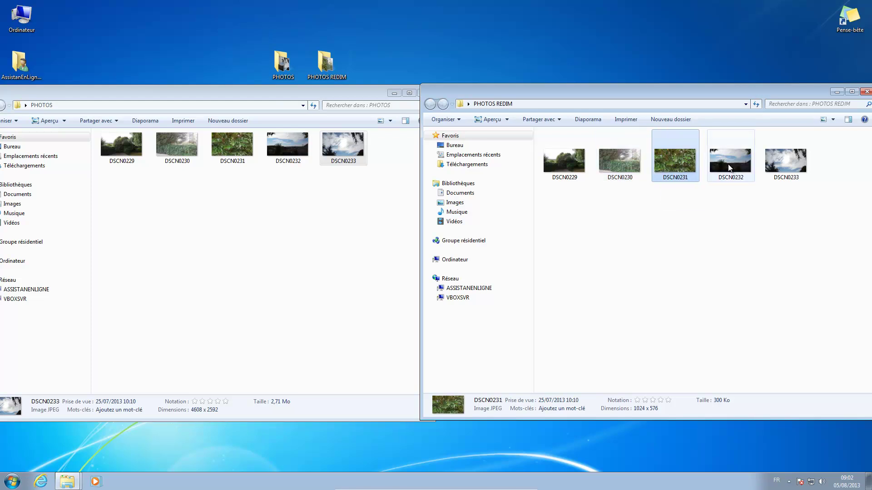
{"action": "left_click", "coordinate": [729, 167]}
{"action": "left_click", "coordinate": [774, 168]}
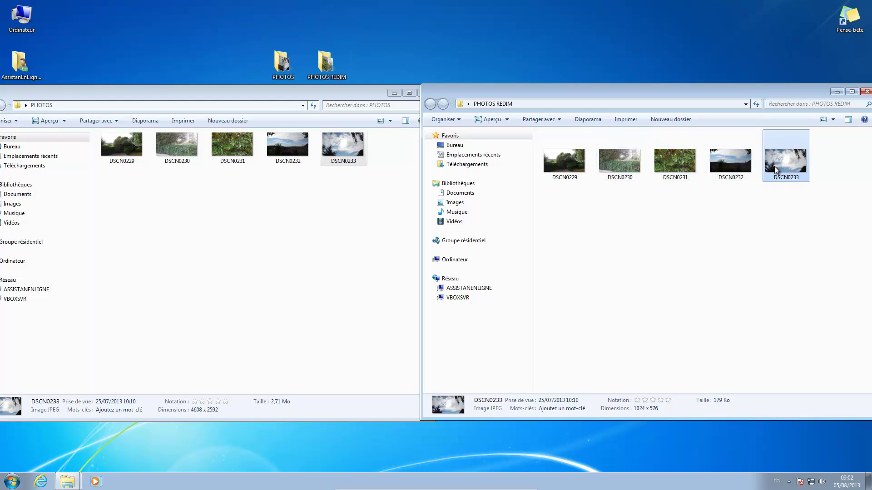
{"action": "left_click_drag", "start_coordinate": [659, 95], "coordinate": [492, 123]}
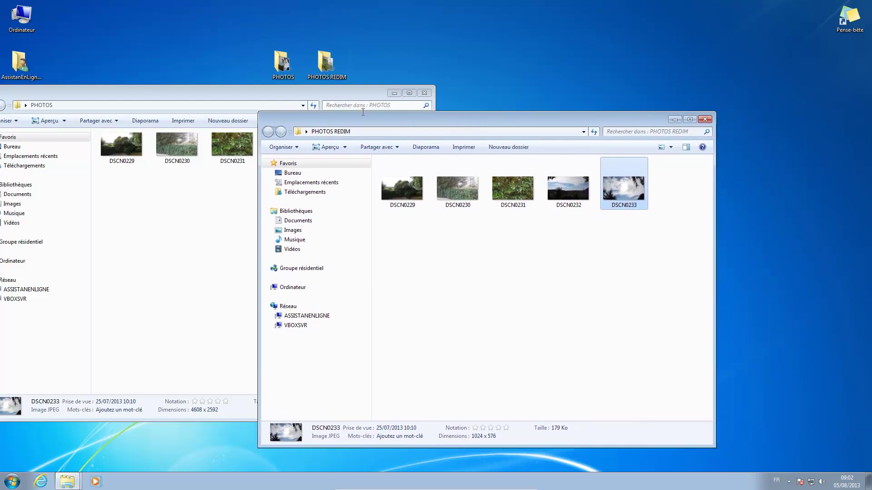